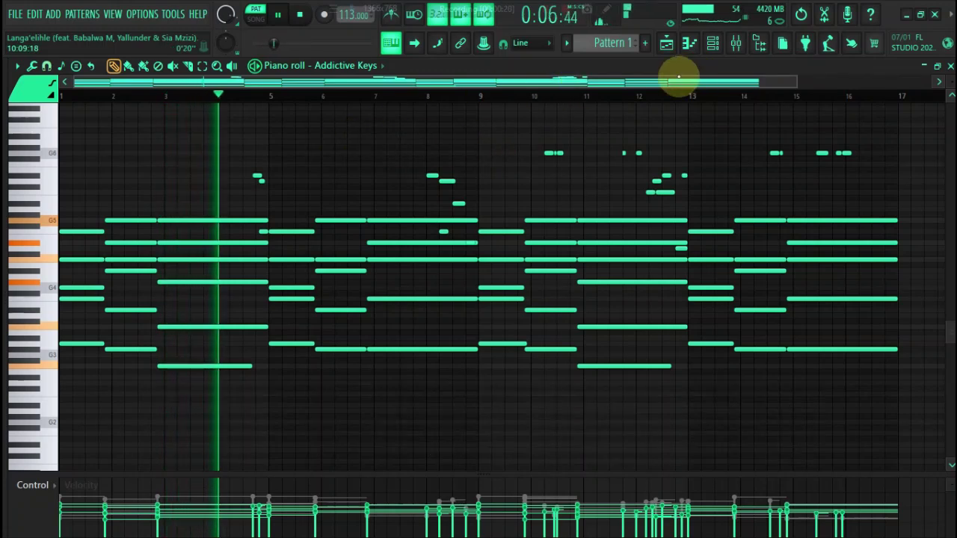
Stop playback and open Addictive Keys from the Channel rack on its Electric Grand preset.
{"action": "left_click", "coordinate": [712, 44]}
{"action": "key", "text": "space"}
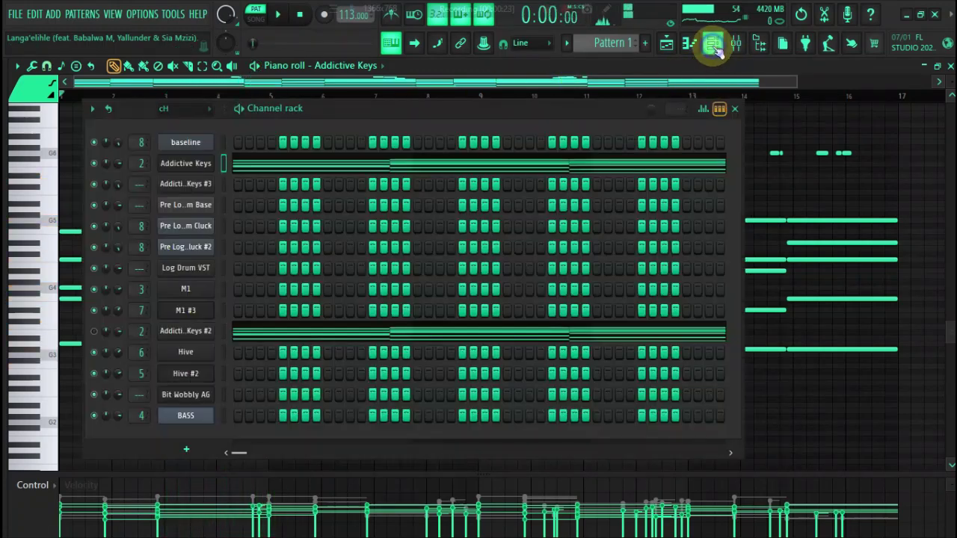
{"action": "left_click", "coordinate": [198, 162]}
{"action": "left_click", "coordinate": [724, 423]}
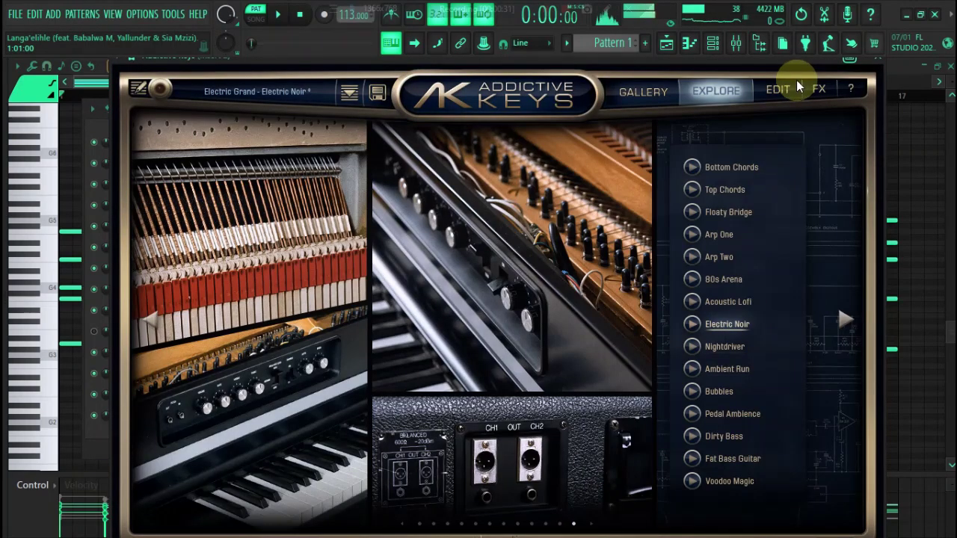
On the EDIT page, enable Compress & Distort in the Close Tube chain while the keys play.
{"action": "left_click", "coordinate": [784, 87]}
{"action": "key", "text": "space"}
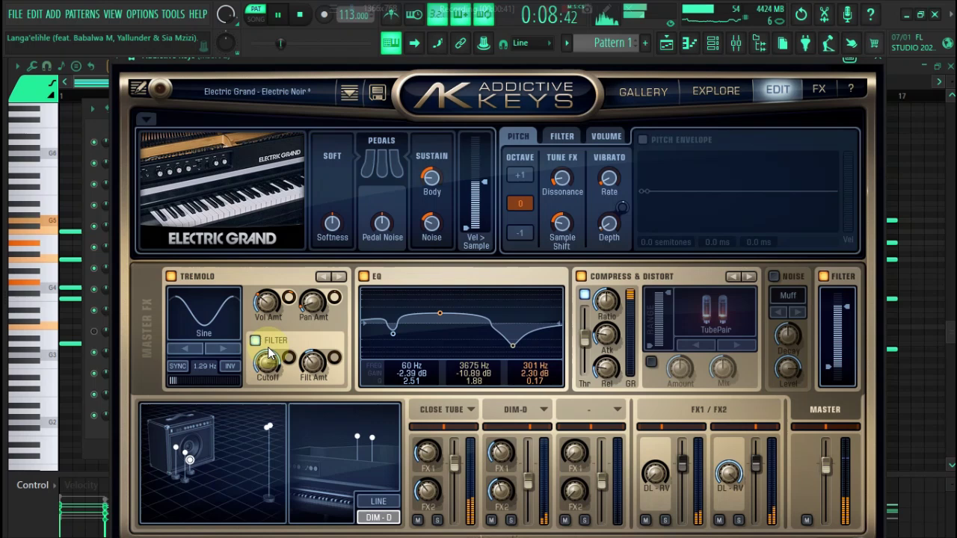
{"action": "left_click", "coordinate": [515, 410]}
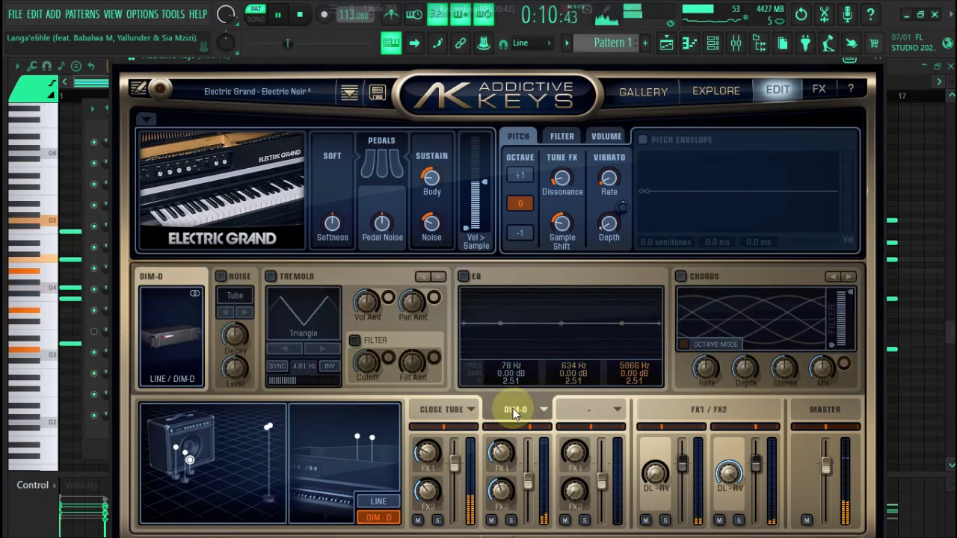
{"action": "left_click", "coordinate": [434, 413]}
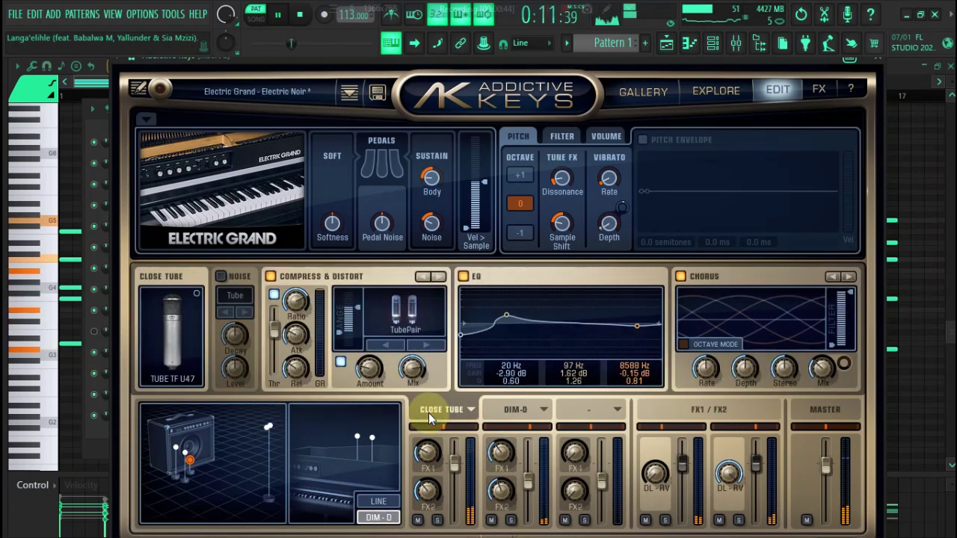
{"action": "left_click", "coordinate": [273, 295]}
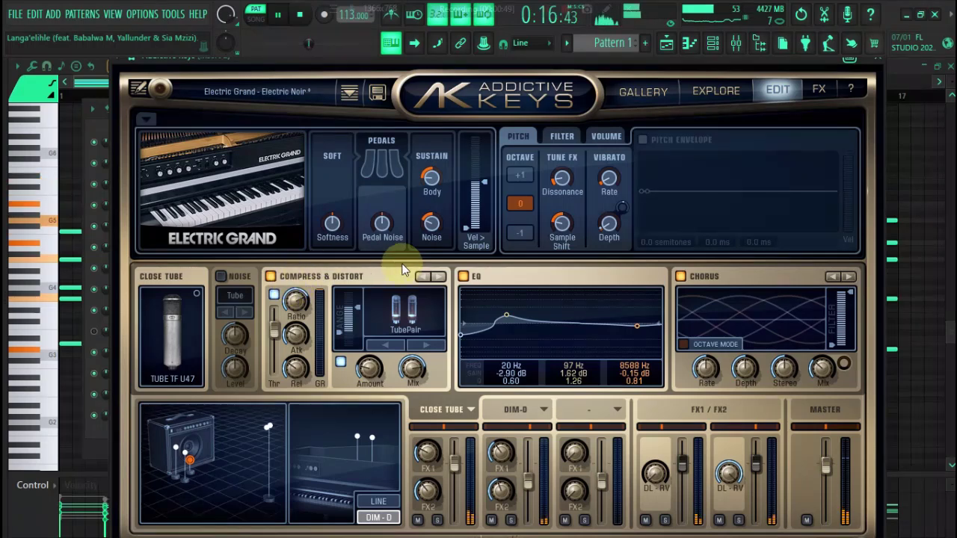
Inspect the LuxeVerb and Hyper Chorus effects on mixer Insert 2.
{"action": "left_click", "coordinate": [737, 43]}
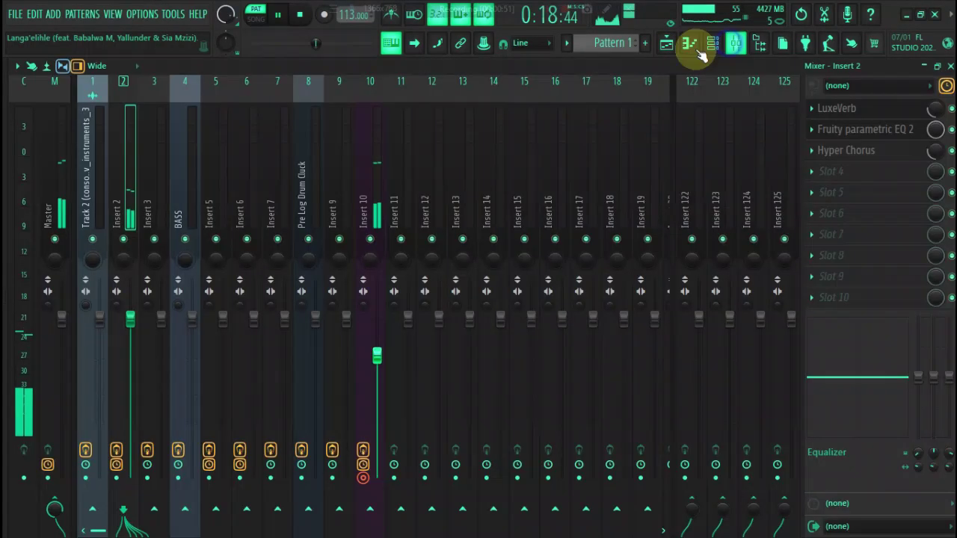
{"action": "left_click", "coordinate": [881, 114]}
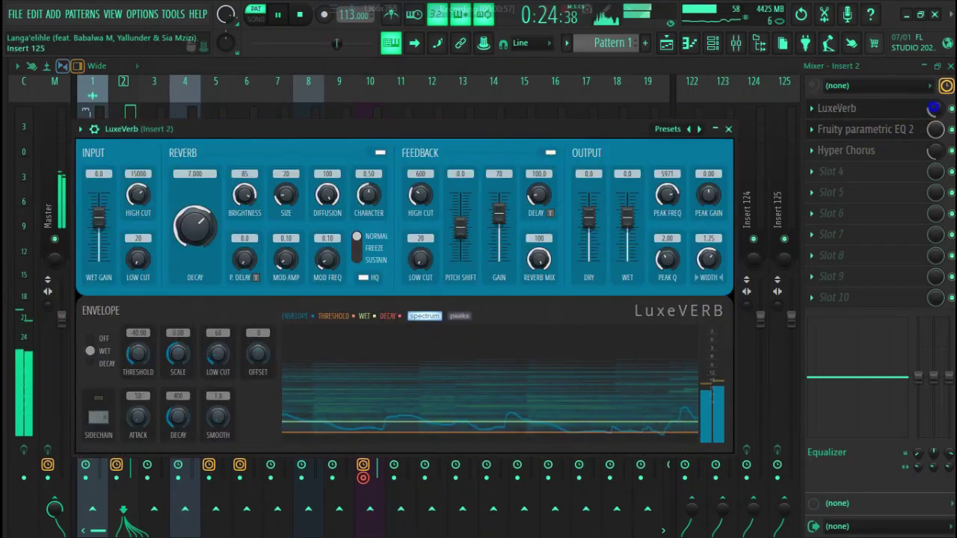
{"action": "left_click", "coordinate": [939, 101]}
{"action": "left_click", "coordinate": [880, 152]}
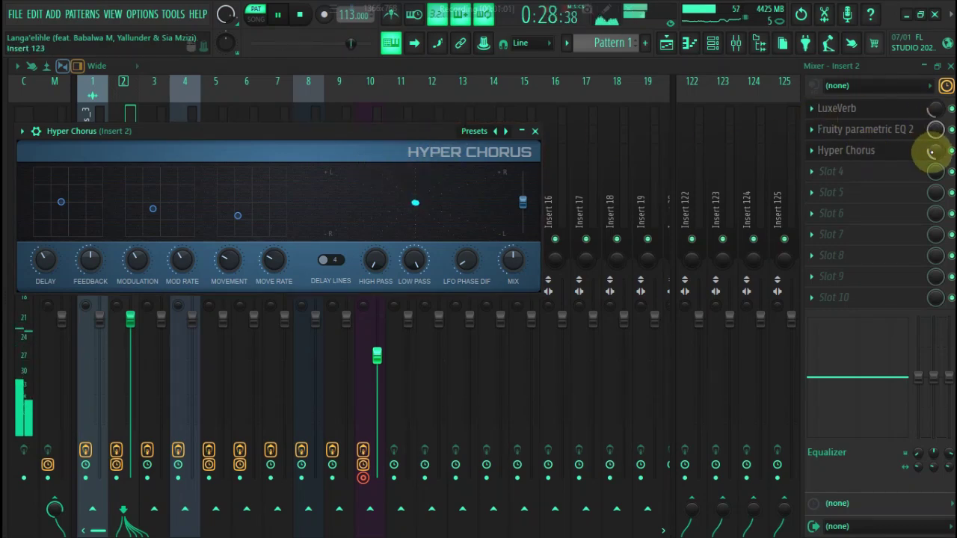
{"action": "left_click", "coordinate": [932, 152]}
In Insert 2's Fruity parametric EQ 2, lower the low-shelf band to about 81 Hz, -16.8 dB.
{"action": "left_click", "coordinate": [866, 129]}
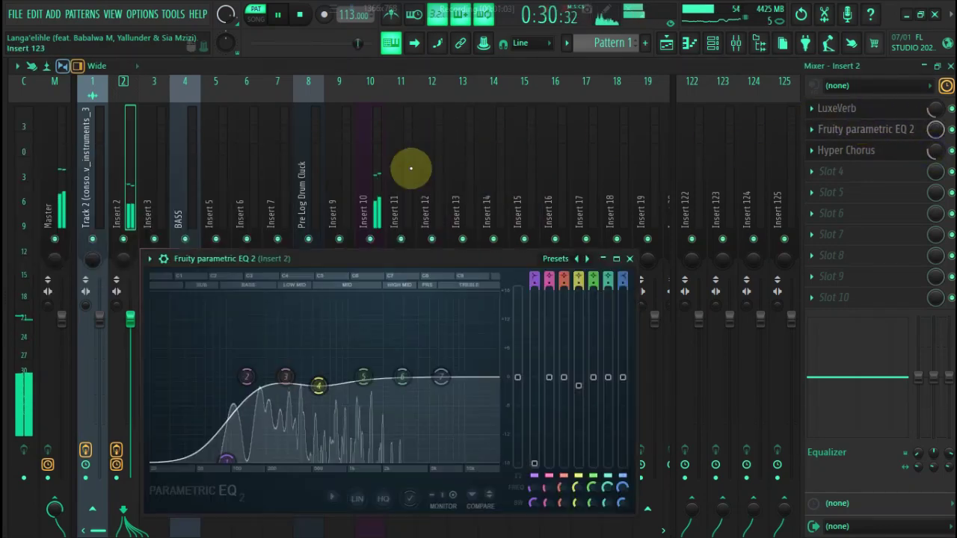
{"action": "left_click_drag", "start_coordinate": [359, 261], "coordinate": [433, 107]}
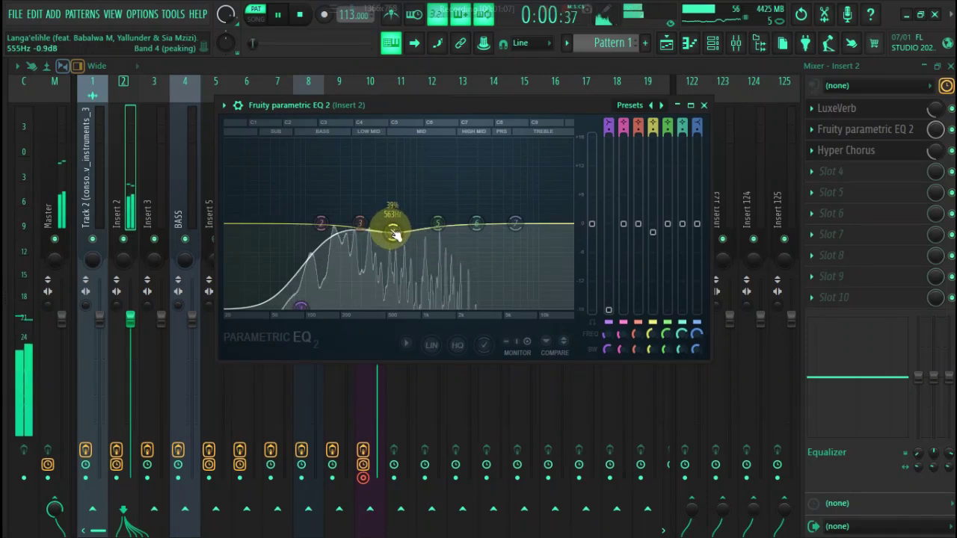
{"action": "left_click_drag", "start_coordinate": [306, 310], "coordinate": [301, 307]}
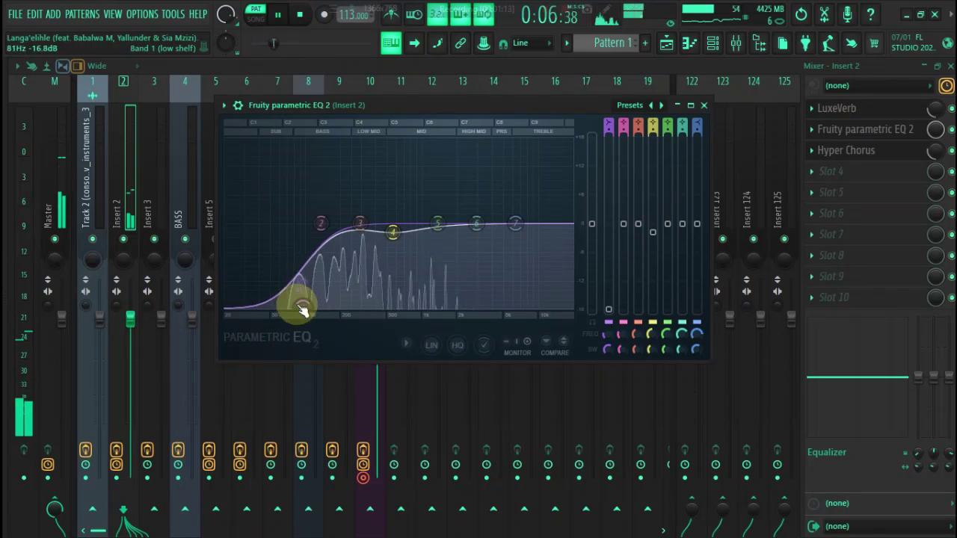
Stop playback and open the Addictive Keys #2 plugin to check its Mark One Velvet 34 preset.
{"action": "left_click", "coordinate": [666, 43]}
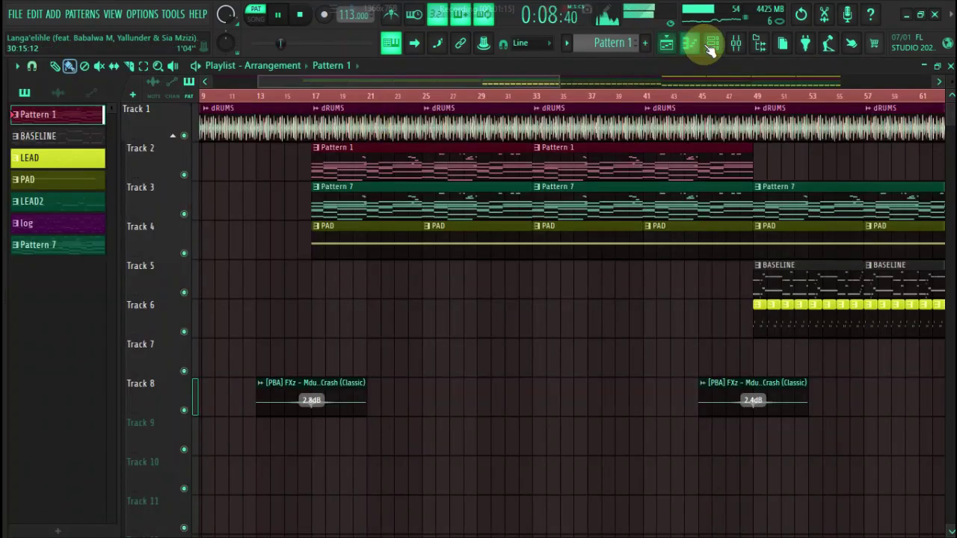
{"action": "left_click", "coordinate": [712, 43]}
{"action": "key", "text": "space"}
{"action": "left_click", "coordinate": [186, 330]}
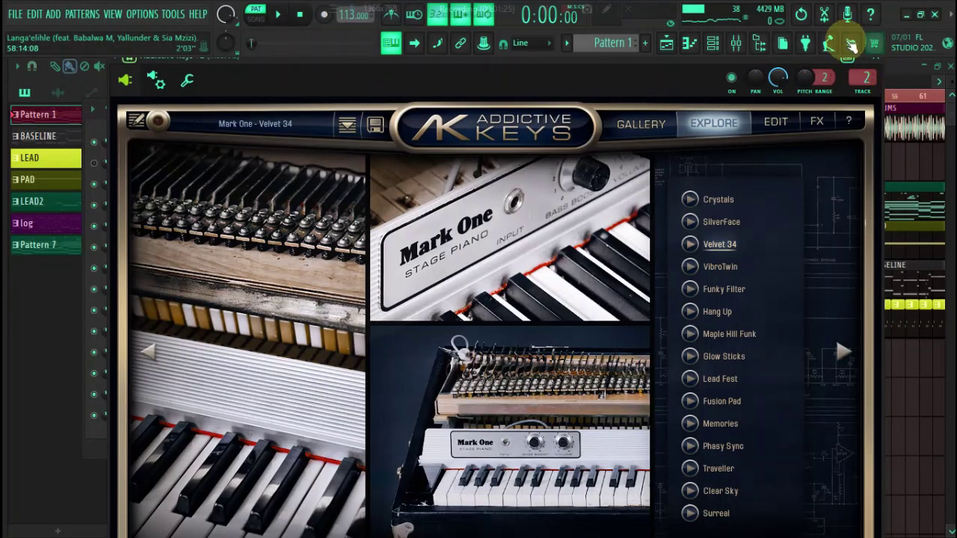
Open Addictive Keys #2's chord pattern in the piano roll, keeping the Channel rack visible.
{"action": "left_click", "coordinate": [714, 43]}
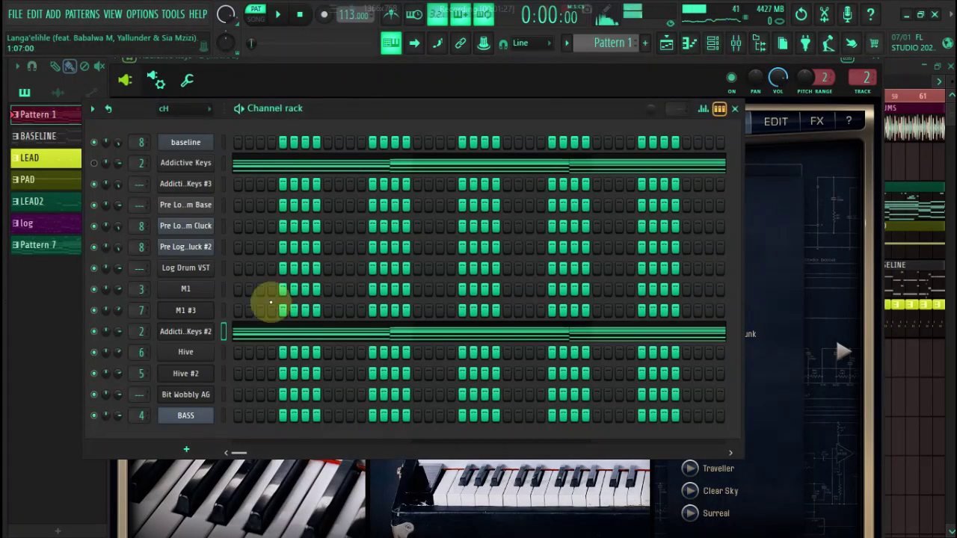
{"action": "left_click", "coordinate": [258, 352]}
{"action": "left_click", "coordinate": [262, 336]}
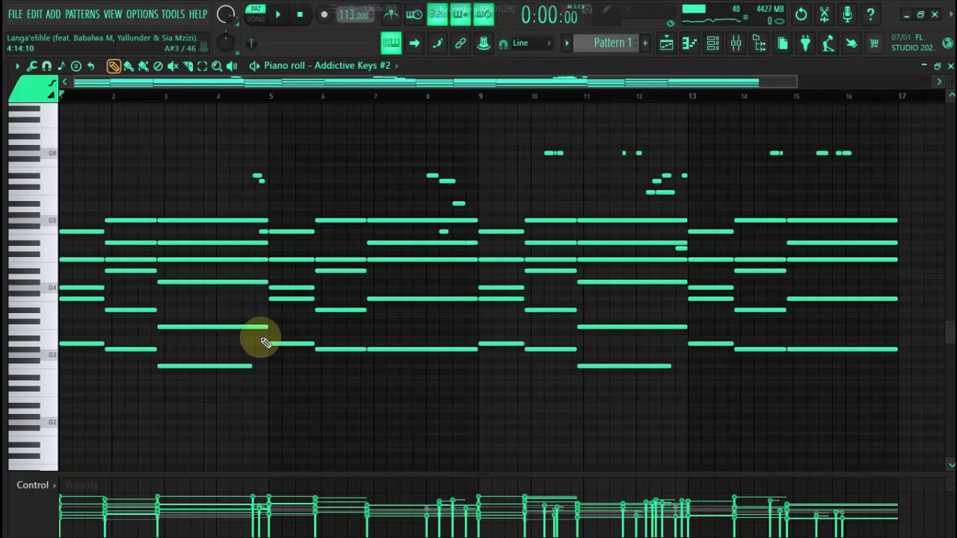
{"action": "left_click", "coordinate": [712, 44]}
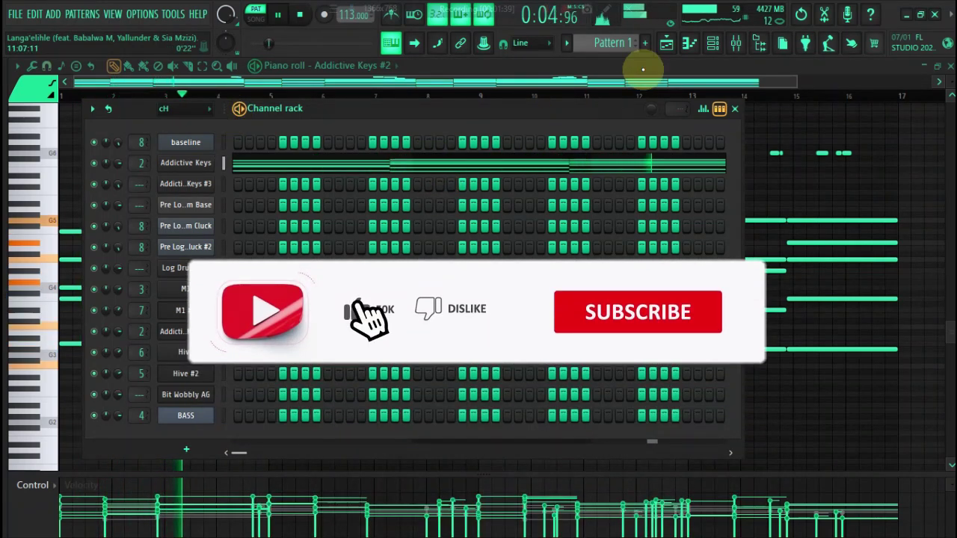
Mute the original Addictive Keys channel and return to the playlist with Pattern 7 selected.
{"action": "left_click", "coordinate": [668, 46]}
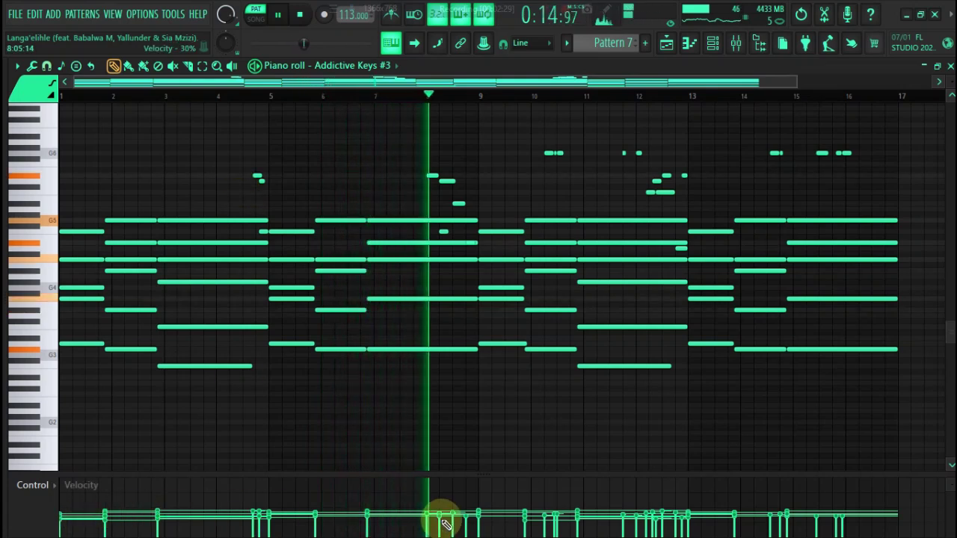
{"action": "left_click", "coordinate": [714, 47]}
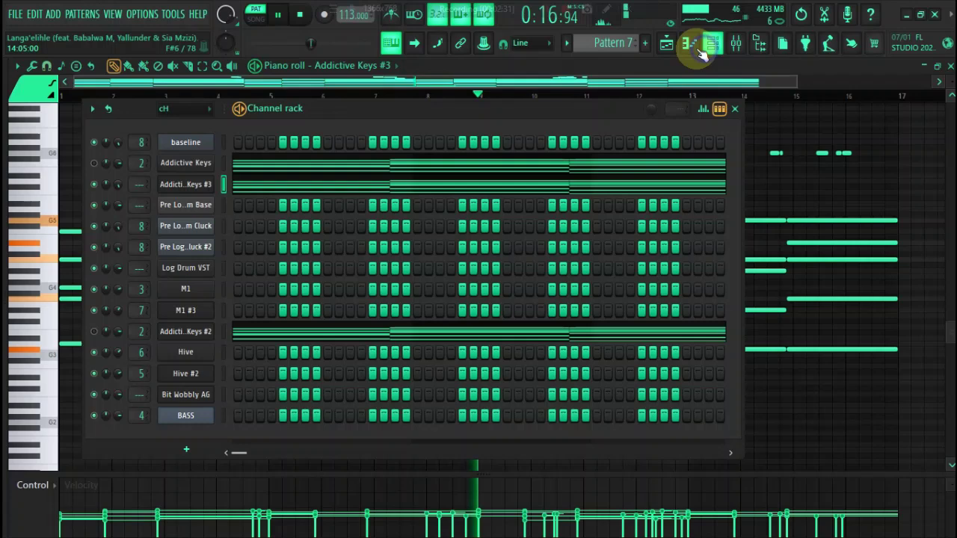
{"action": "key", "text": "space"}
{"action": "left_click", "coordinate": [95, 164]}
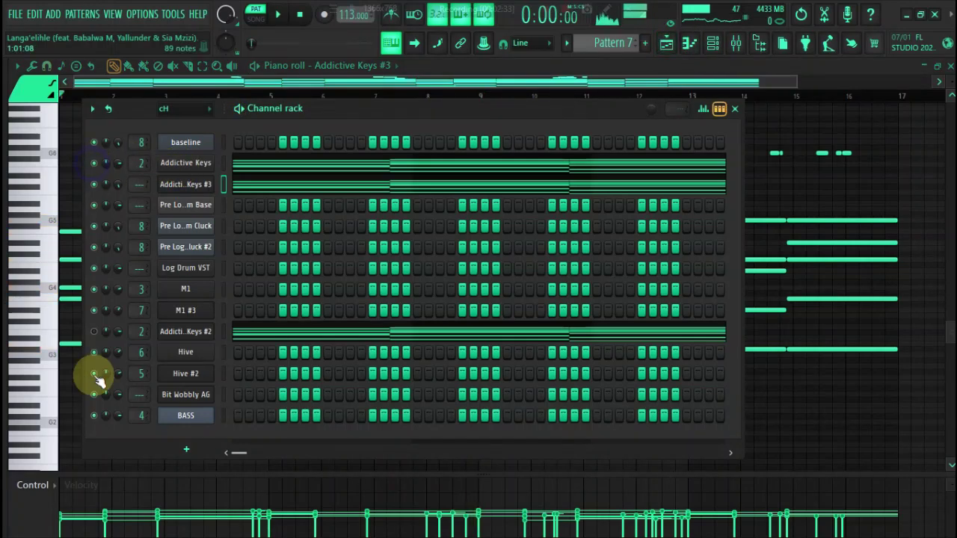
{"action": "left_click", "coordinate": [666, 42]}
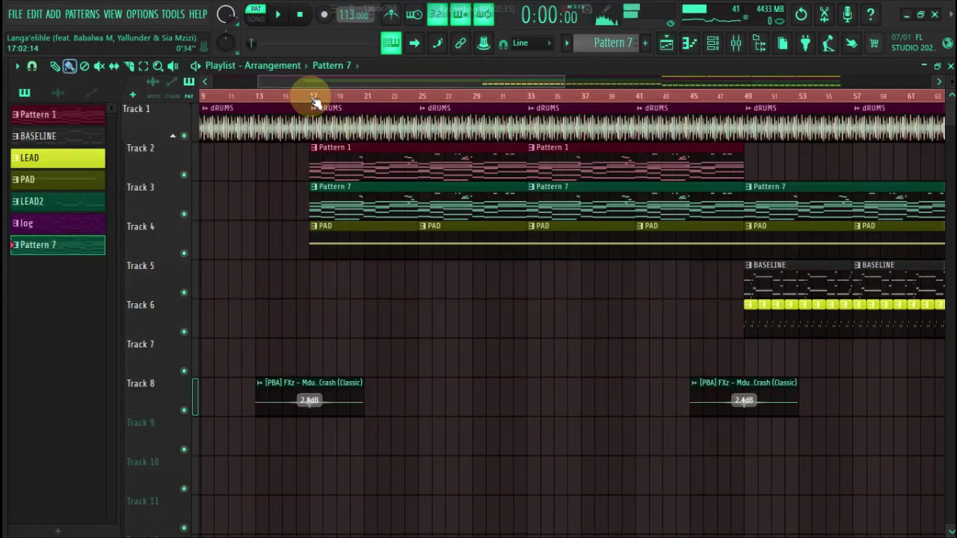
Mute the track 4 PAD, play the arrangement, and briefly mute then unmute the track 1 drums.
{"action": "left_click", "coordinate": [184, 253]}
{"action": "key", "text": "space"}
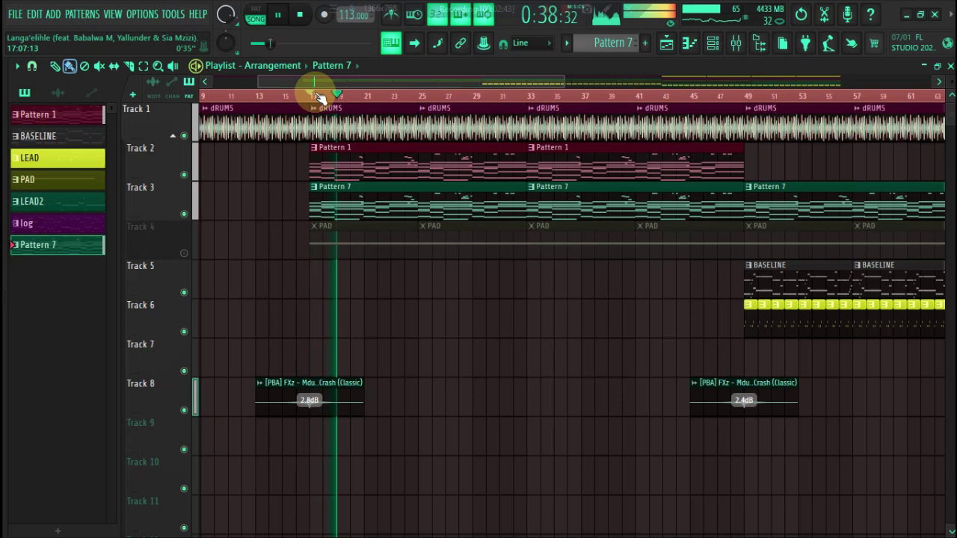
{"action": "left_click", "coordinate": [184, 136]}
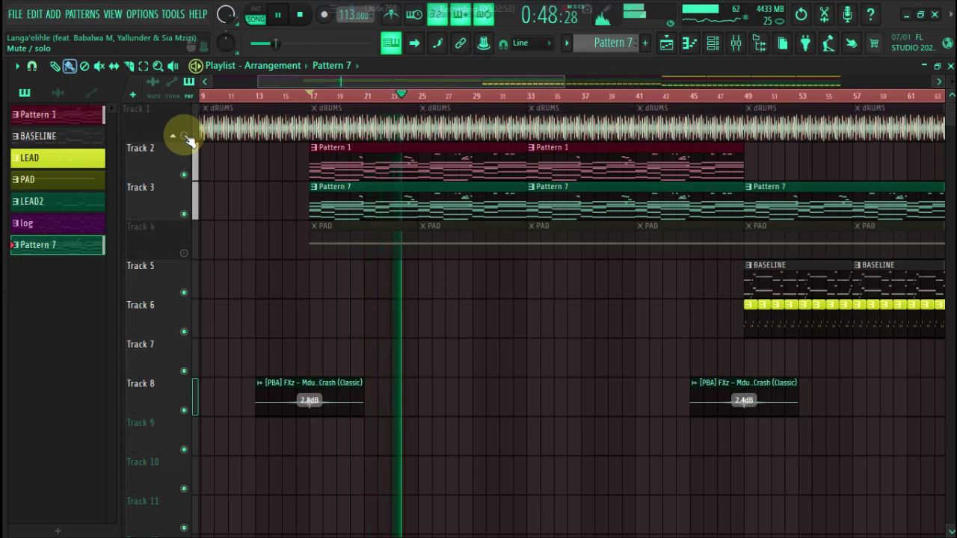
{"action": "left_click", "coordinate": [186, 137]}
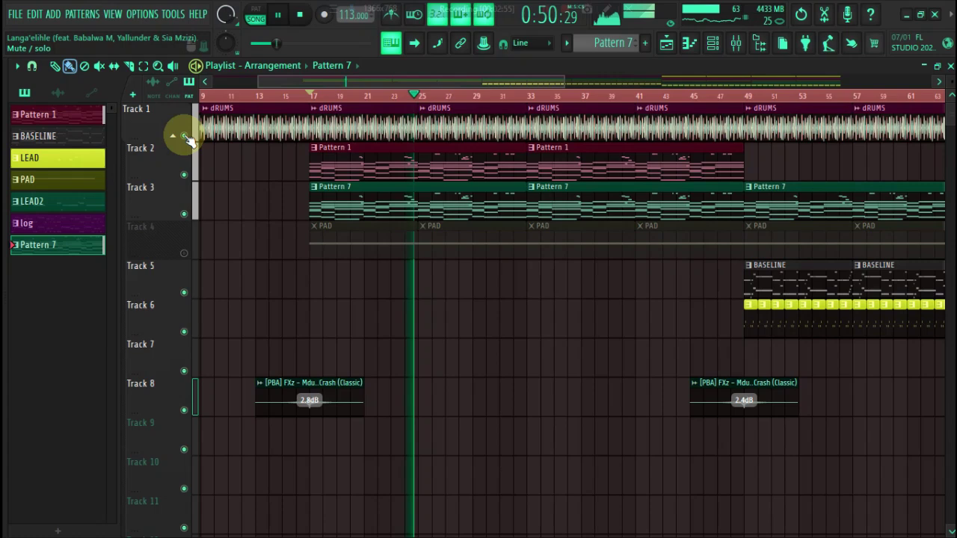
Solo track 4 and play the PAD pattern's single held note in the piano roll.
{"action": "key", "text": "space"}
{"action": "right_click", "coordinate": [184, 253]}
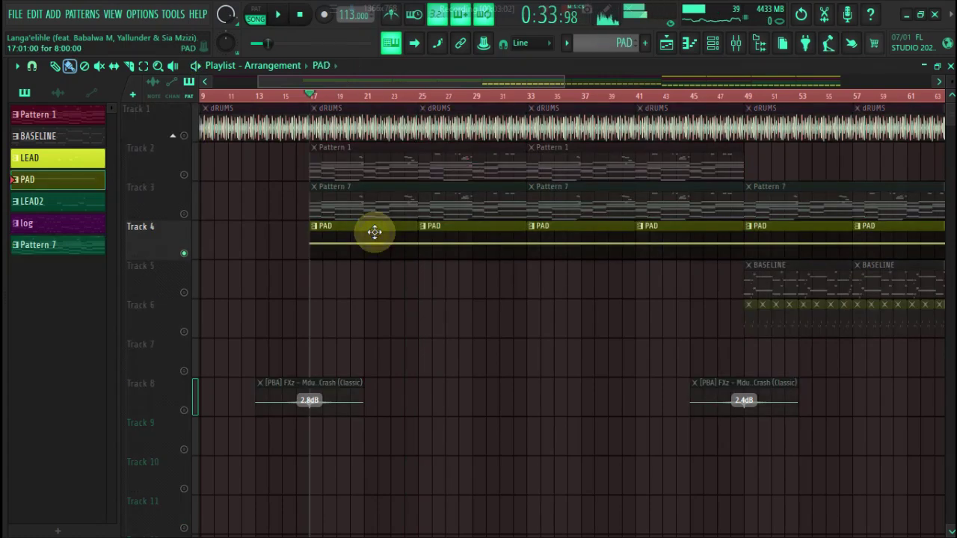
{"action": "double_click", "coordinate": [375, 232]}
{"action": "left_click_drag", "start_coordinate": [352, 83], "coordinate": [78, 82]}
{"action": "left_click", "coordinate": [255, 66]}
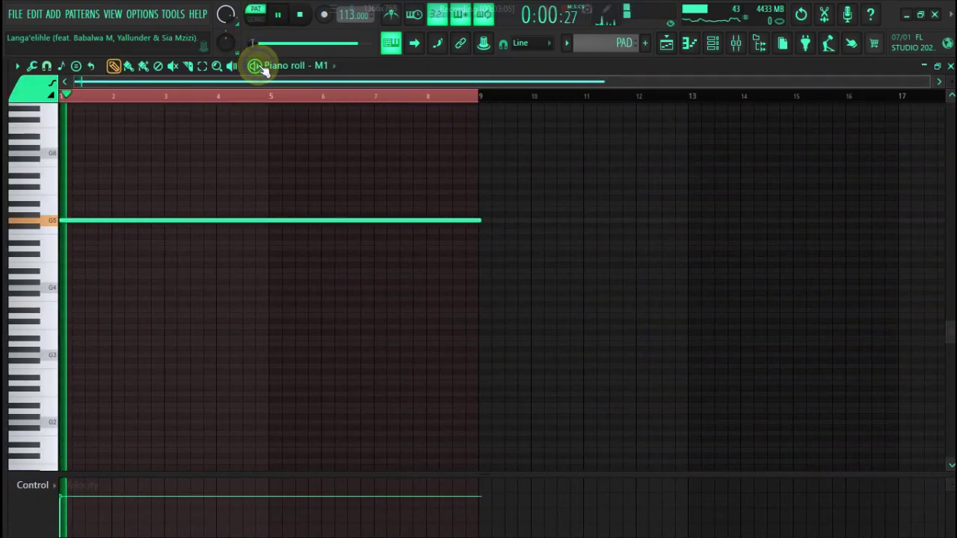
Play the song in the playlist with only tracks 2 to 4 audible, then stop.
{"action": "left_click", "coordinate": [713, 42]}
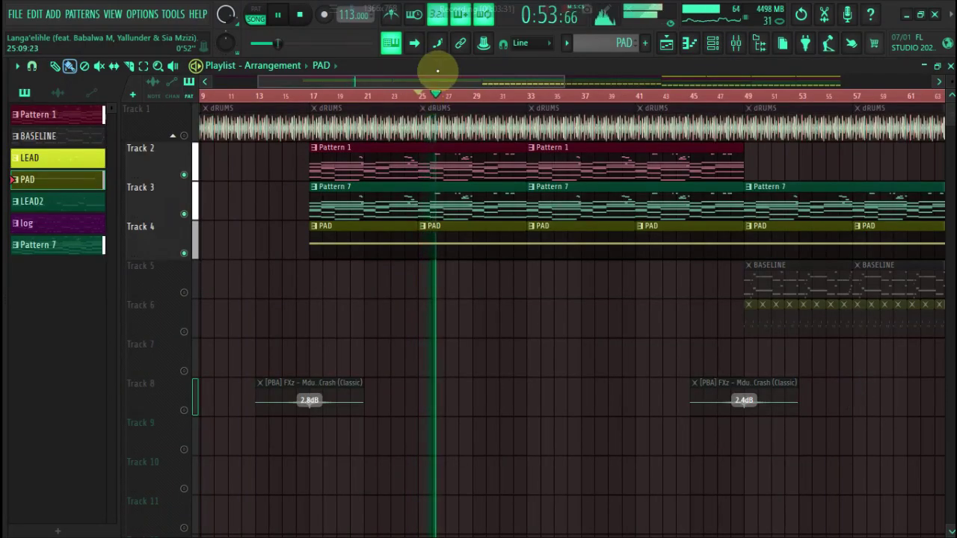
{"action": "left_click_drag", "start_coordinate": [453, 81], "coordinate": [581, 85]}
{"action": "key", "text": "space"}
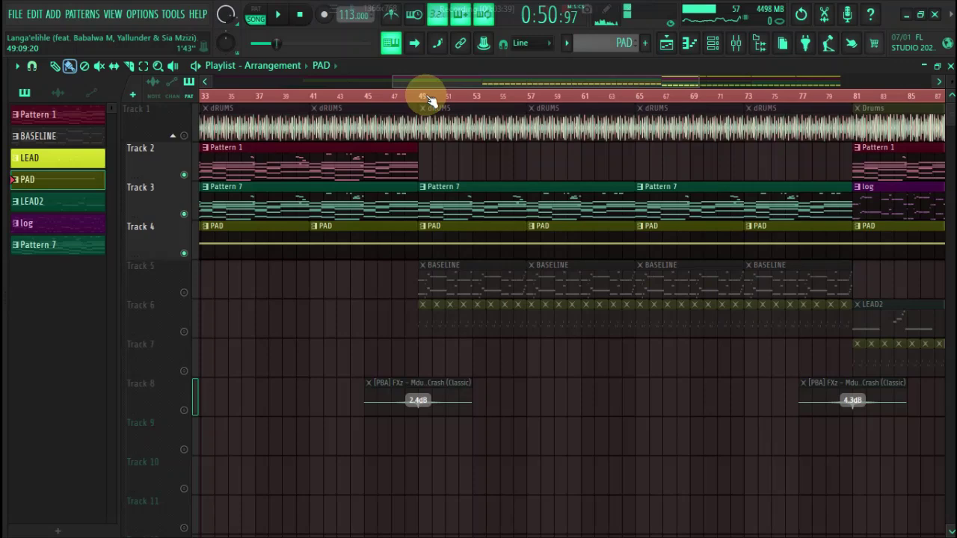
Select bars 49–57 in the playlist, then zoom the M1 #3 lead notes over the opening bars.
{"action": "left_click_drag", "start_coordinate": [430, 101], "coordinate": [528, 100]}
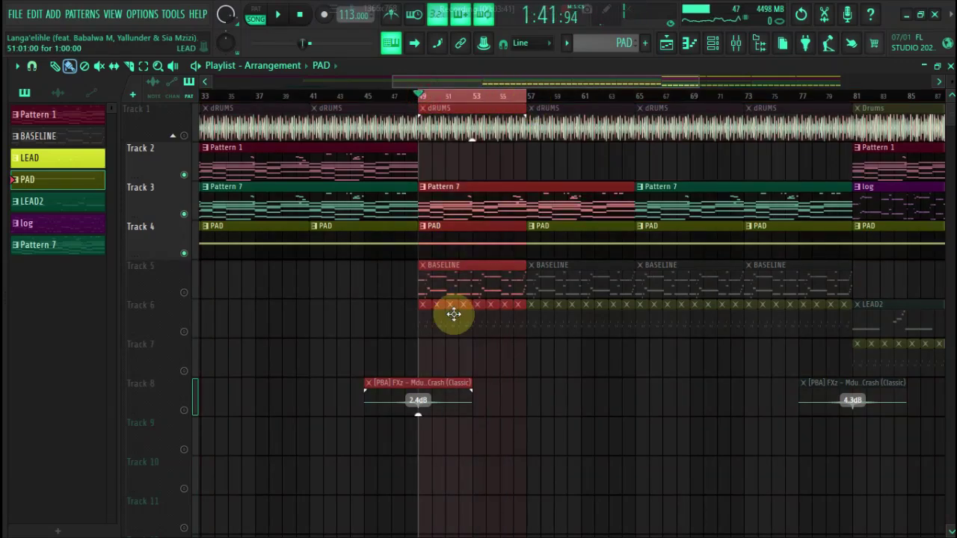
{"action": "left_click_drag", "start_coordinate": [394, 79], "coordinate": [459, 85]}
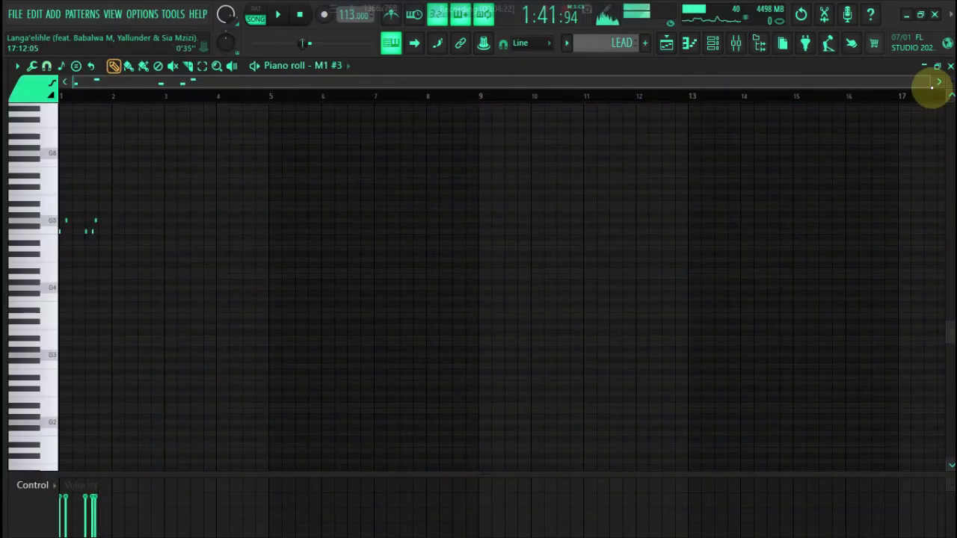
{"action": "left_click_drag", "start_coordinate": [932, 86], "coordinate": [656, 88]}
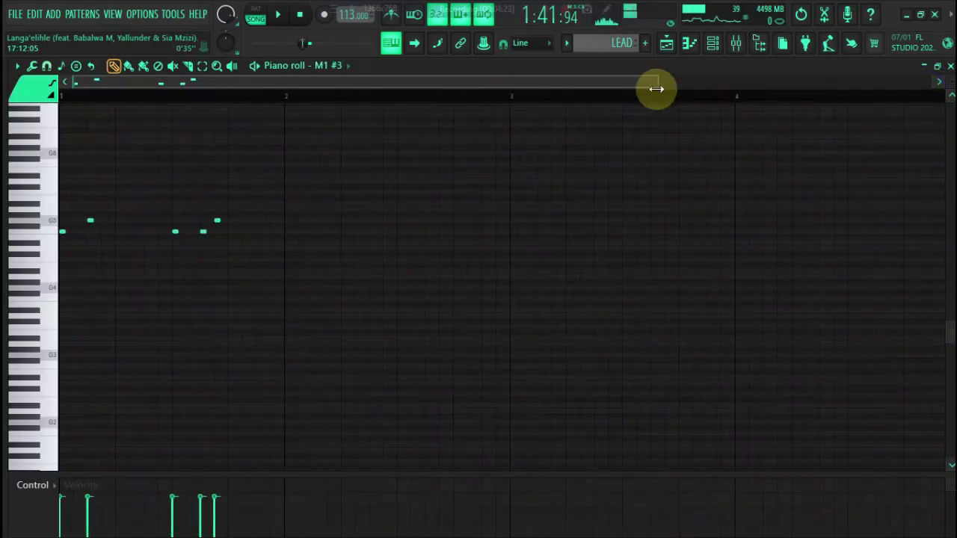
Play the M1 #3 lead melody, then stop and return to the playlist with F5.
{"action": "left_click", "coordinate": [255, 66]}
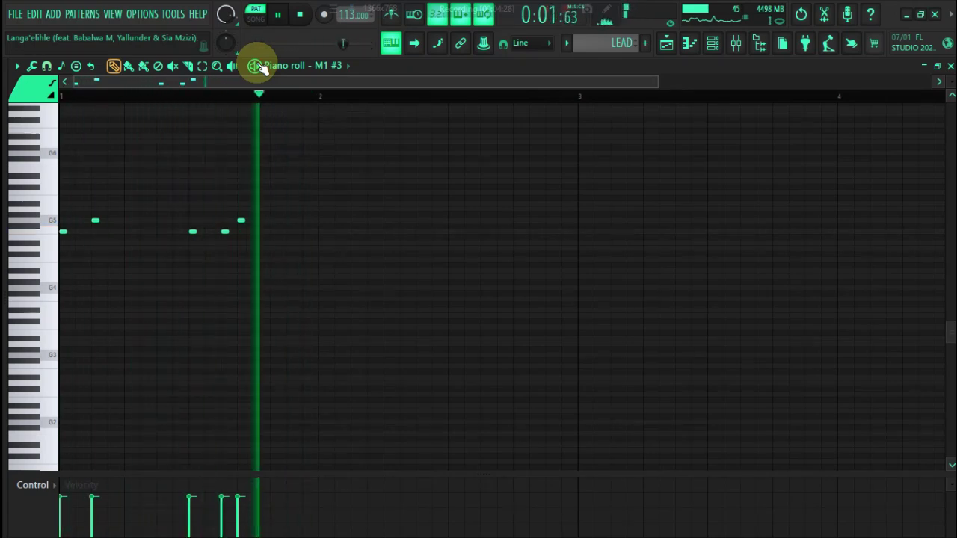
{"action": "left_click", "coordinate": [712, 45]}
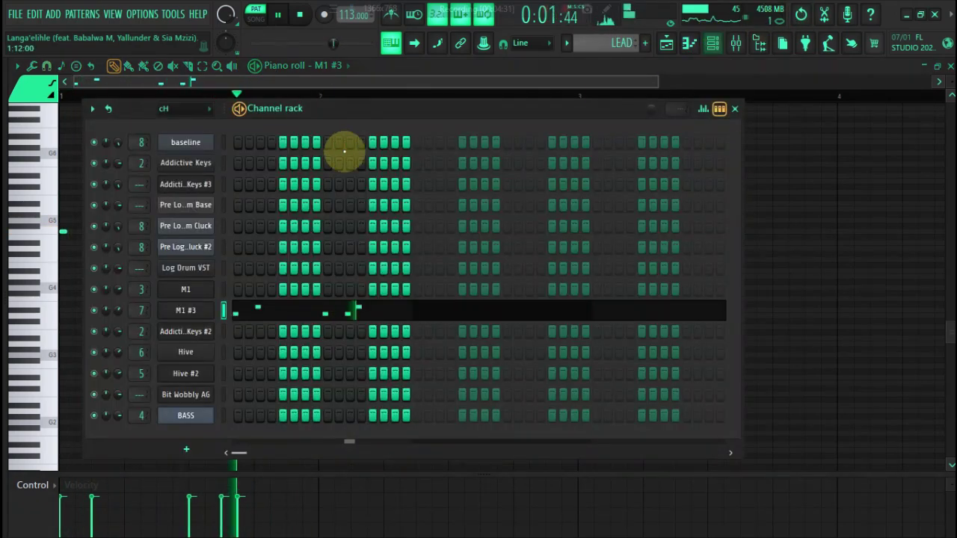
{"action": "key", "text": "space"}
{"action": "key", "text": "F5"}
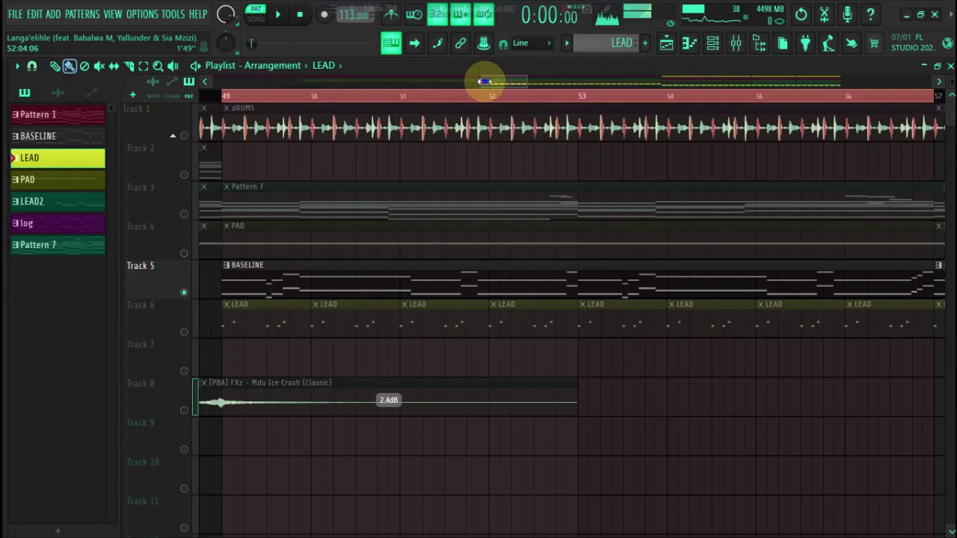
Make BASELINE the current pattern and play it from the Channel rack.
{"action": "left_click_drag", "start_coordinate": [485, 80], "coordinate": [524, 80]}
{"action": "left_click", "coordinate": [389, 283]}
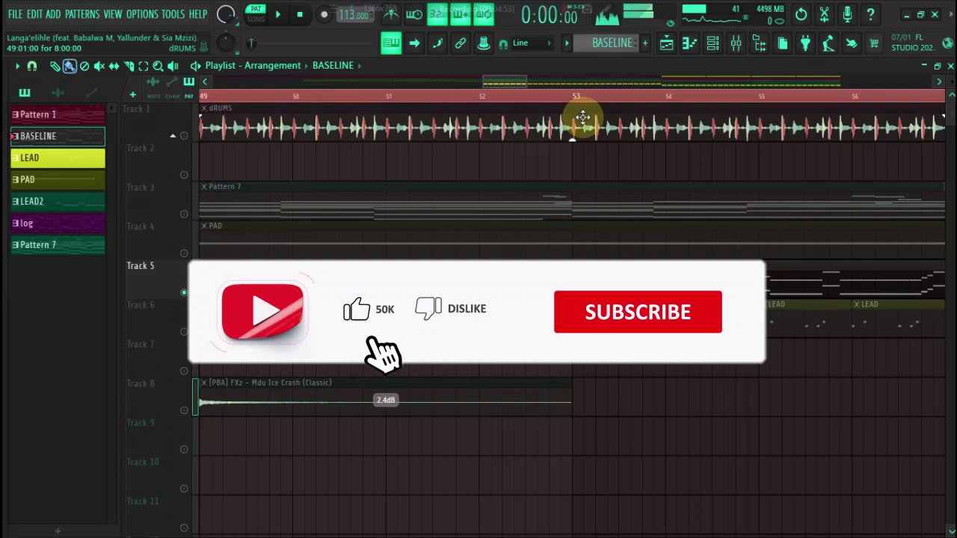
{"action": "left_click", "coordinate": [715, 44]}
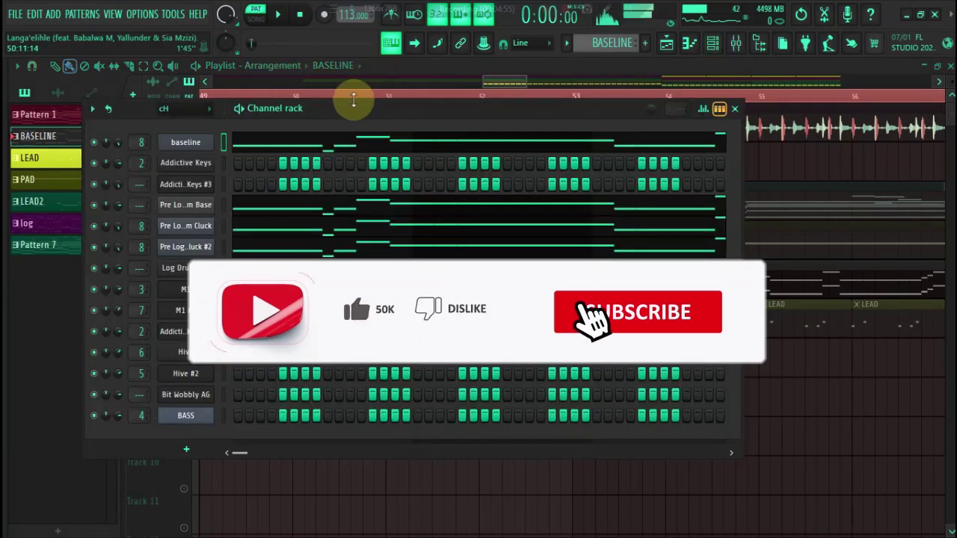
{"action": "key", "text": "space"}
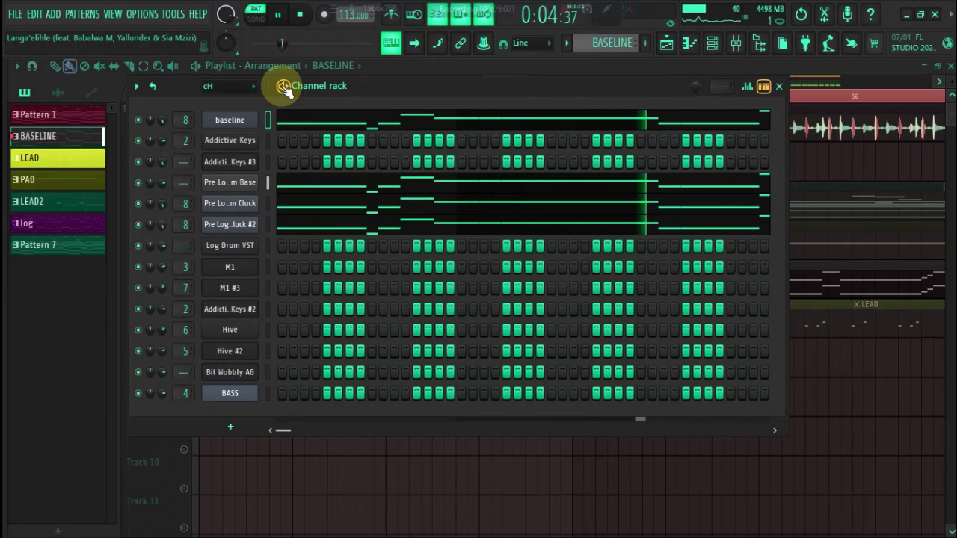
{"action": "key", "text": "space"}
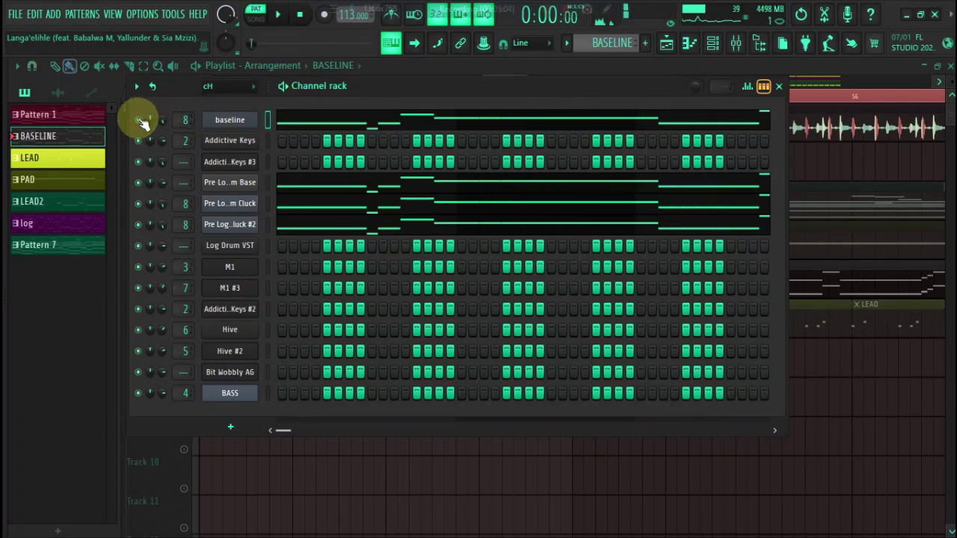
{"action": "key", "text": "space"}
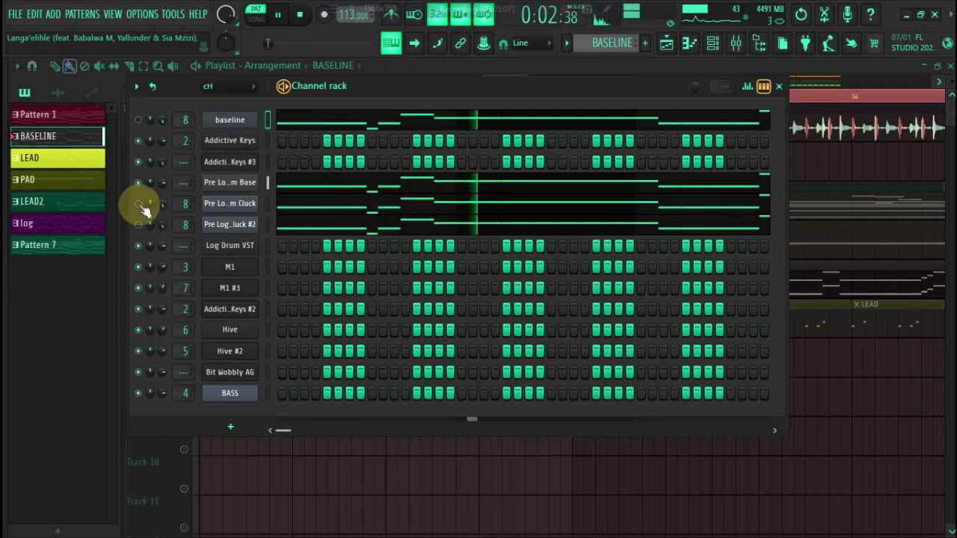
Transpose all Pre Log Drum Cluck notes up one octave with Ctrl+Up and play them.
{"action": "left_click", "coordinate": [290, 204]}
{"action": "key", "text": "space"}
{"action": "key", "text": "ctrl+Up"}
{"action": "key", "text": "space"}
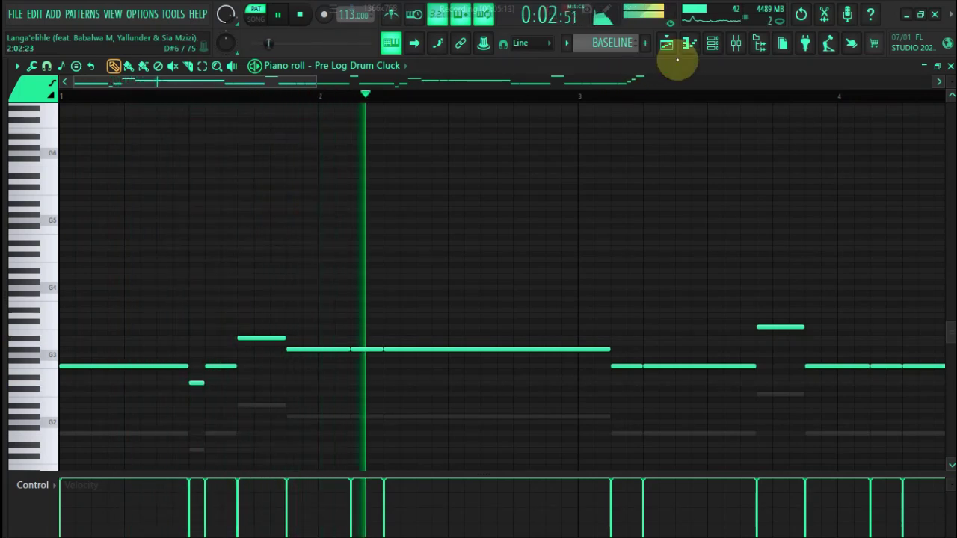
Check the baseline channel's DX10 synth, then play the song in Song mode from bar 49.
{"action": "left_click", "coordinate": [711, 46]}
{"action": "key", "text": "space"}
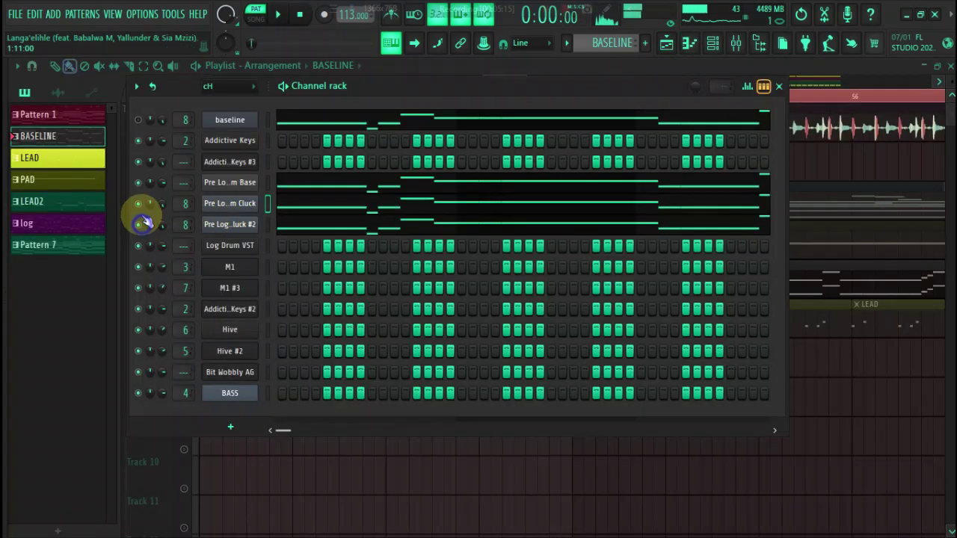
{"action": "left_click", "coordinate": [214, 123]}
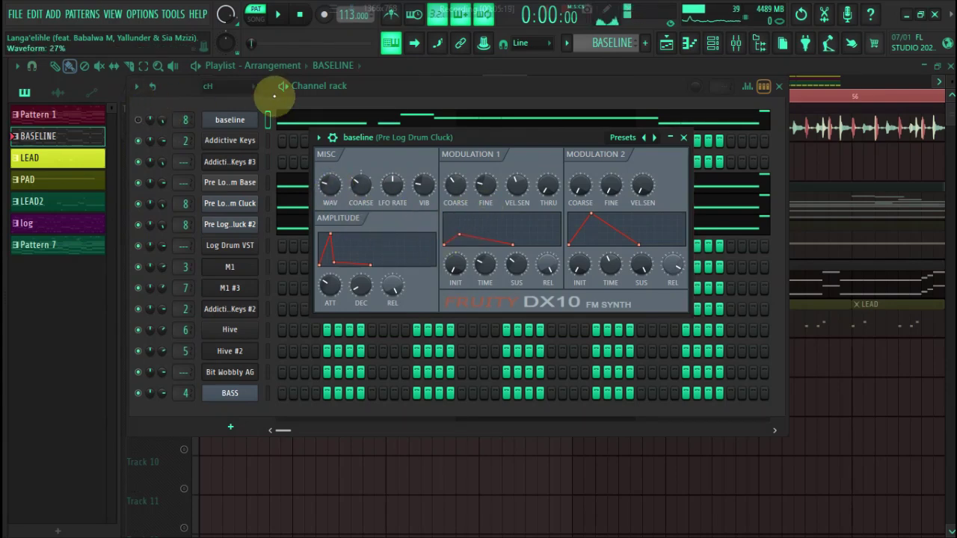
{"action": "left_click_drag", "start_coordinate": [407, 131], "coordinate": [386, 103]}
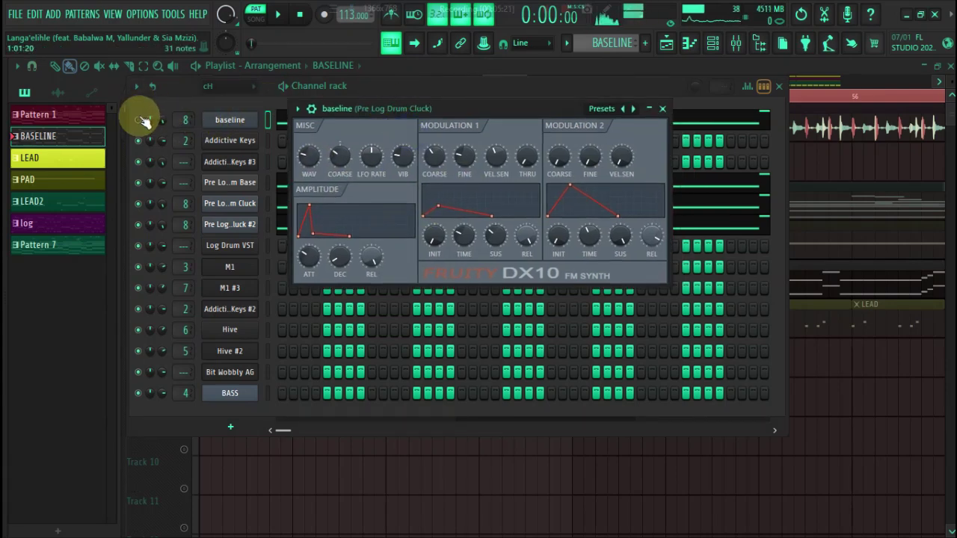
{"action": "left_click", "coordinate": [374, 95]}
{"action": "key", "text": "space"}
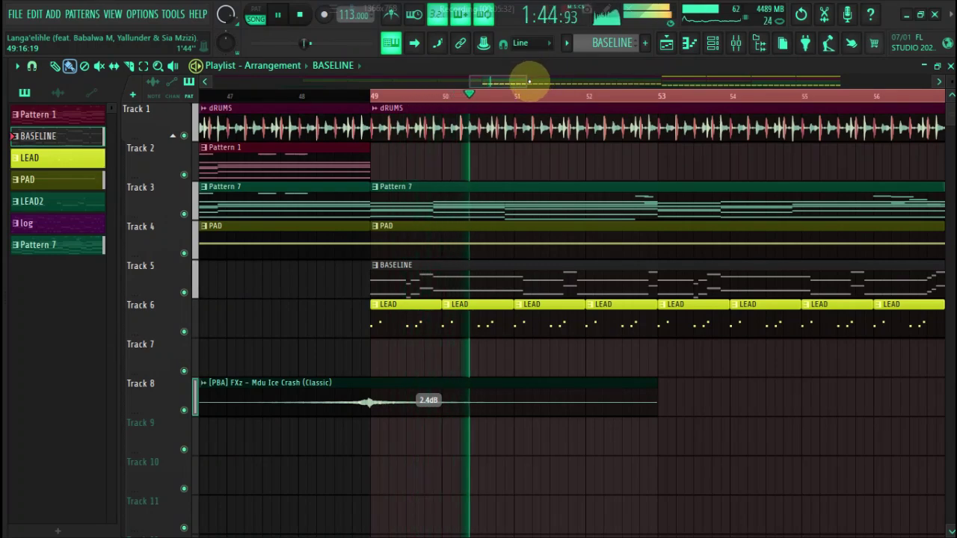
Review the Pre Log Drum Cluck notes, then zoom the playlist to show bars 65–100.
{"action": "left_click", "coordinate": [713, 43]}
{"action": "left_click", "coordinate": [310, 206]}
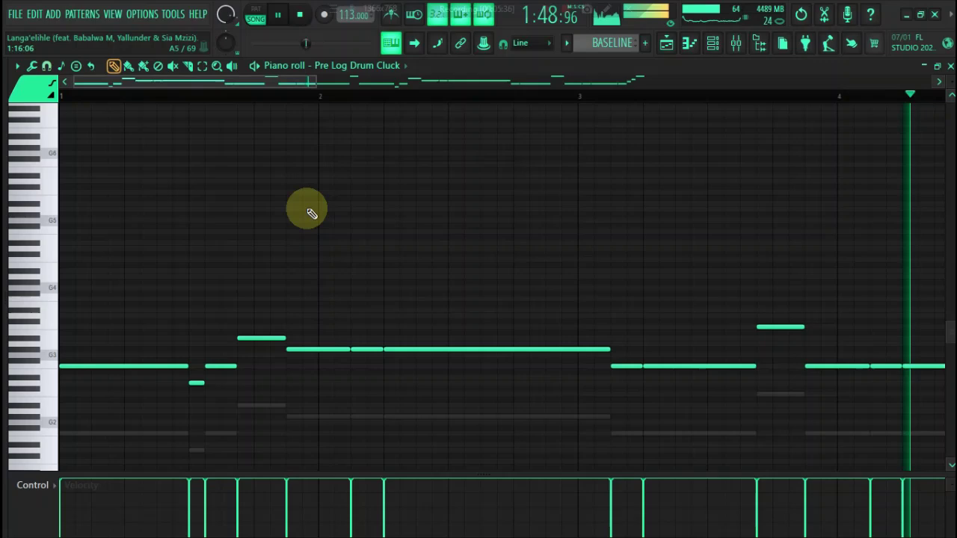
{"action": "left_click", "coordinate": [673, 45]}
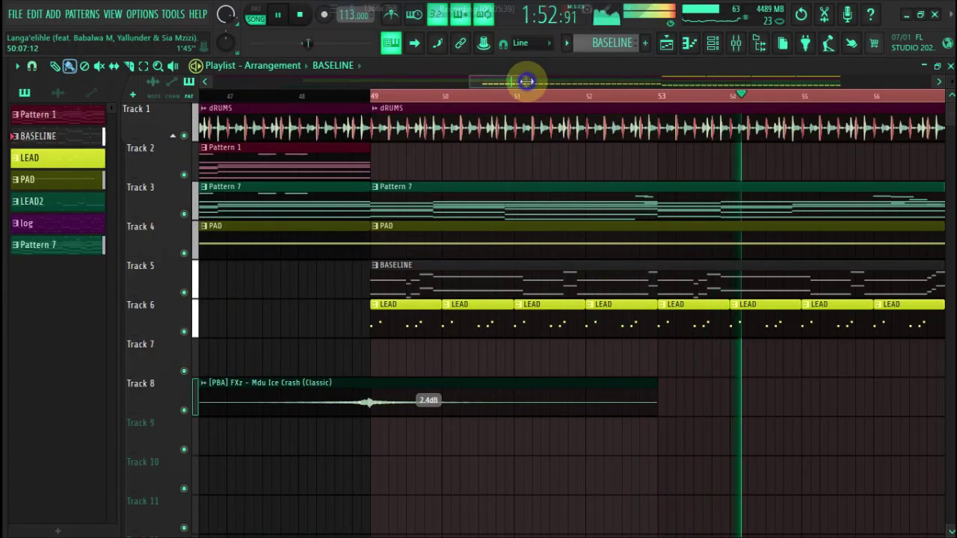
{"action": "left_click_drag", "start_coordinate": [526, 82], "coordinate": [705, 84]}
{"action": "left_click_drag", "start_coordinate": [641, 80], "coordinate": [841, 97]}
Solo Track 1's drums and play them briefly from bar 81.
{"action": "right_click", "coordinate": [187, 135]}
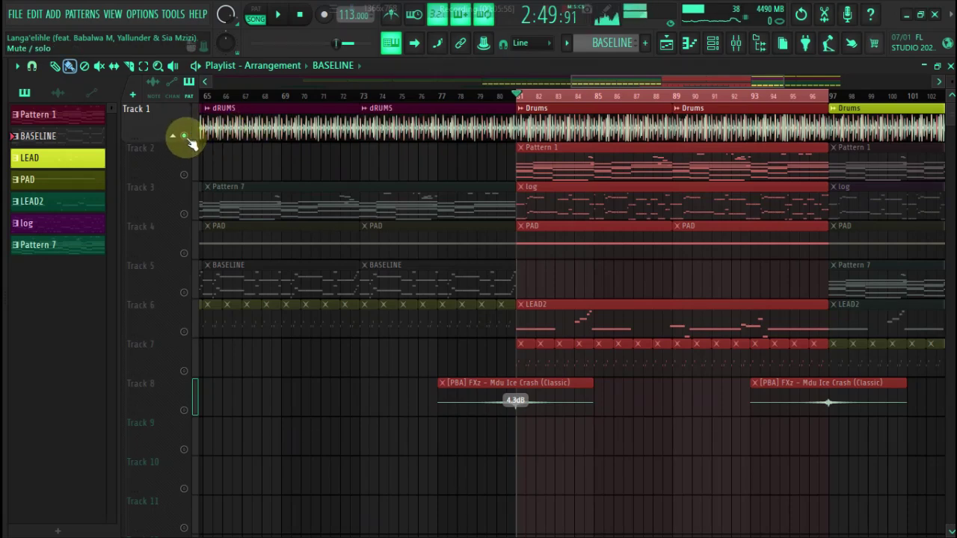
{"action": "key", "text": "space"}
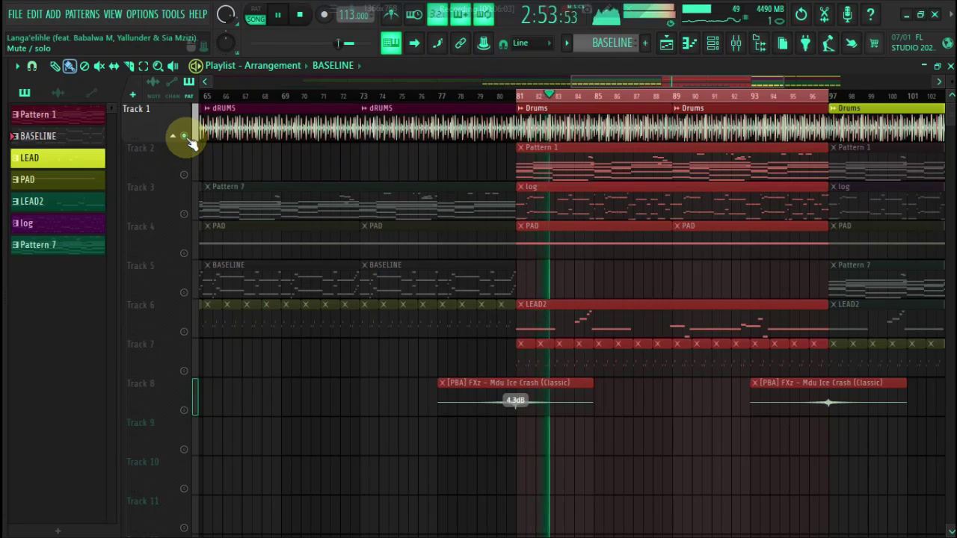
{"action": "key", "text": "space"}
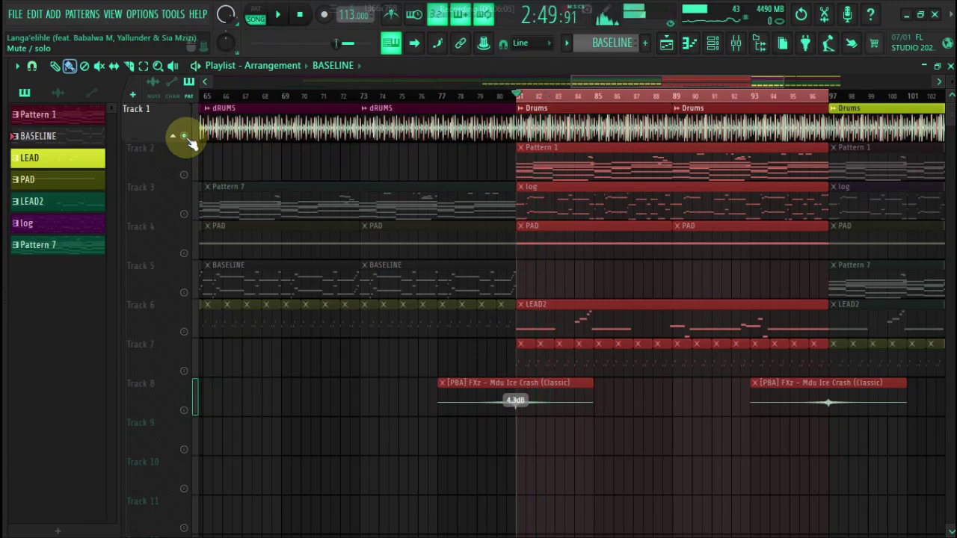
Select the LEAD2 clip on Track 6 and bring up its instrument channels.
{"action": "left_click", "coordinate": [185, 332]}
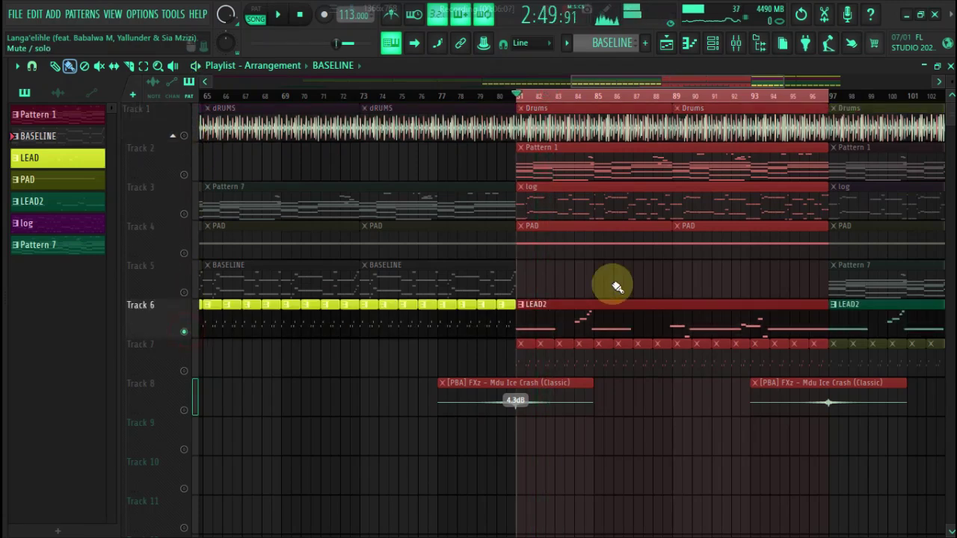
{"action": "left_click", "coordinate": [559, 317]}
{"action": "left_click", "coordinate": [713, 43]}
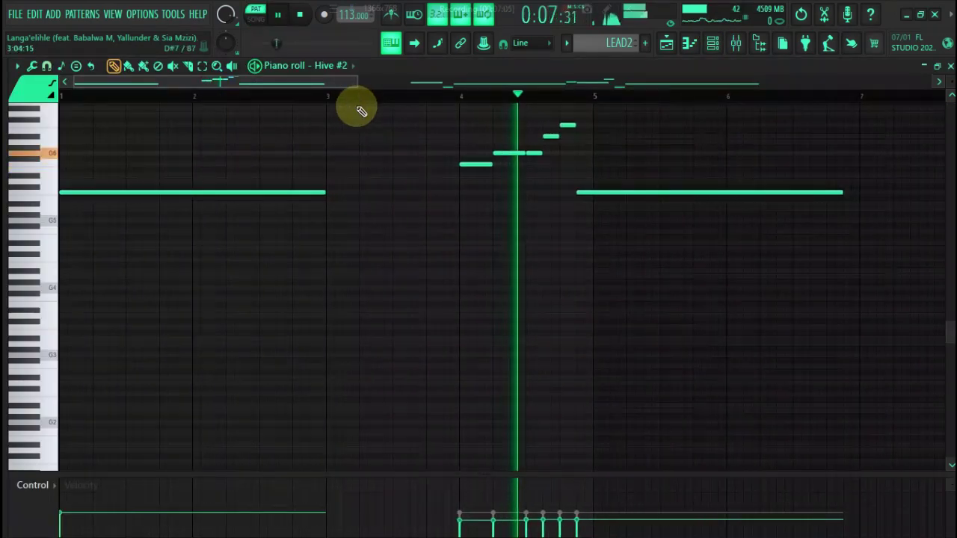
Stop playback, view Insert 6's Endless Smile, then show Insert 7's effect chain in the mixer.
{"action": "left_click", "coordinate": [713, 45]}
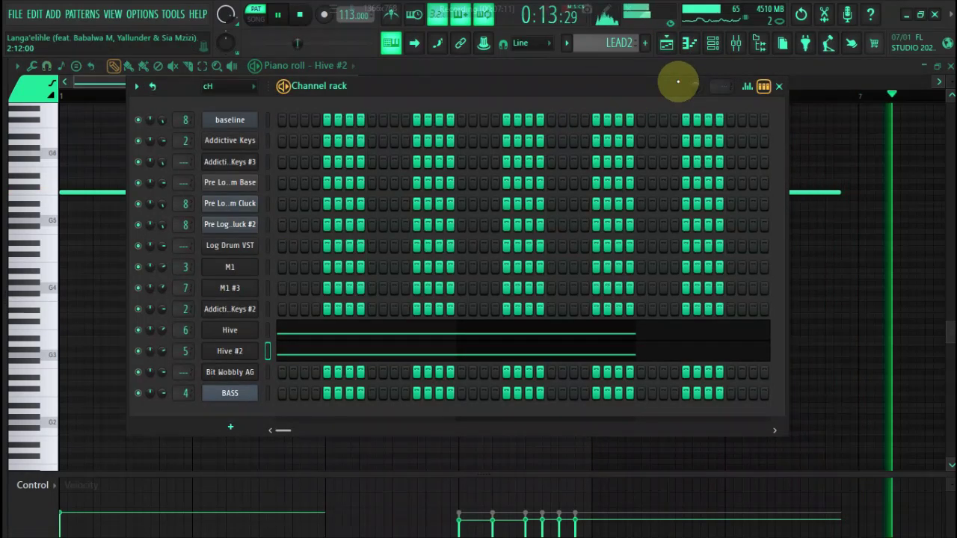
{"action": "key", "text": "space"}
{"action": "left_click", "coordinate": [734, 43]}
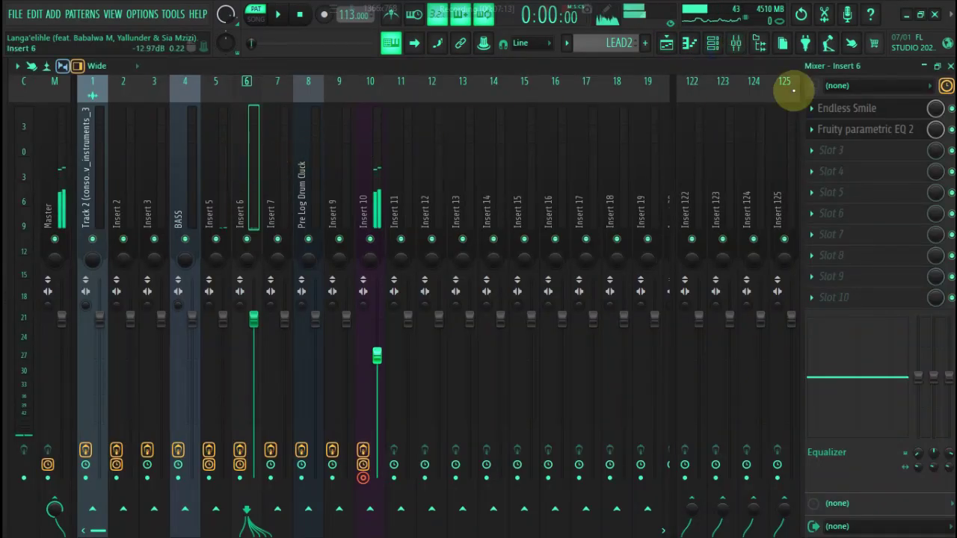
{"action": "left_click", "coordinate": [881, 110]}
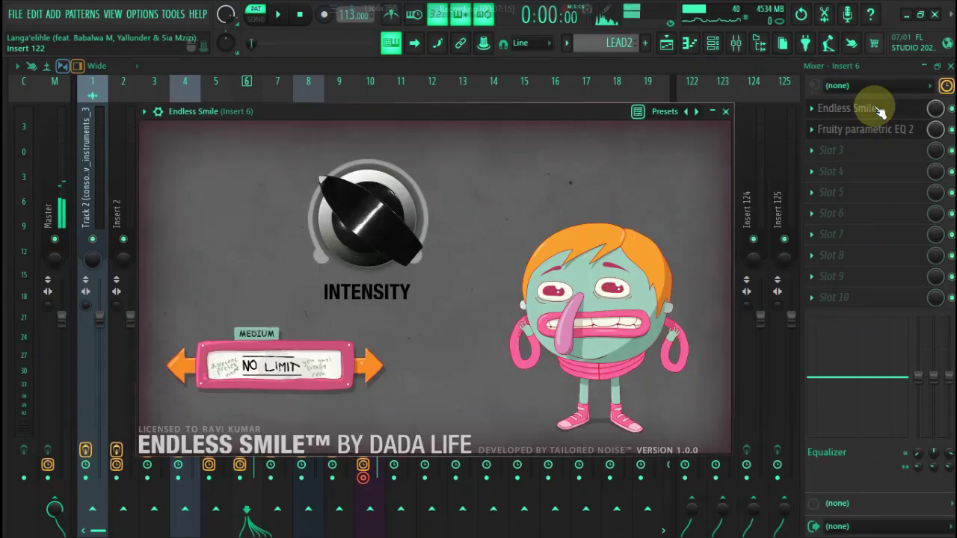
{"action": "left_click", "coordinate": [880, 111]}
{"action": "left_click", "coordinate": [267, 184]}
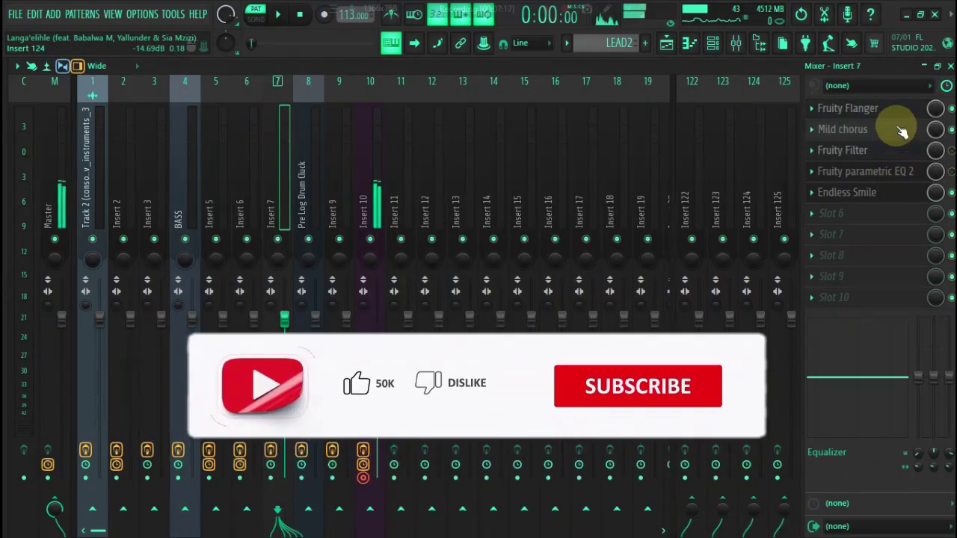
{"action": "left_click", "coordinate": [669, 43]}
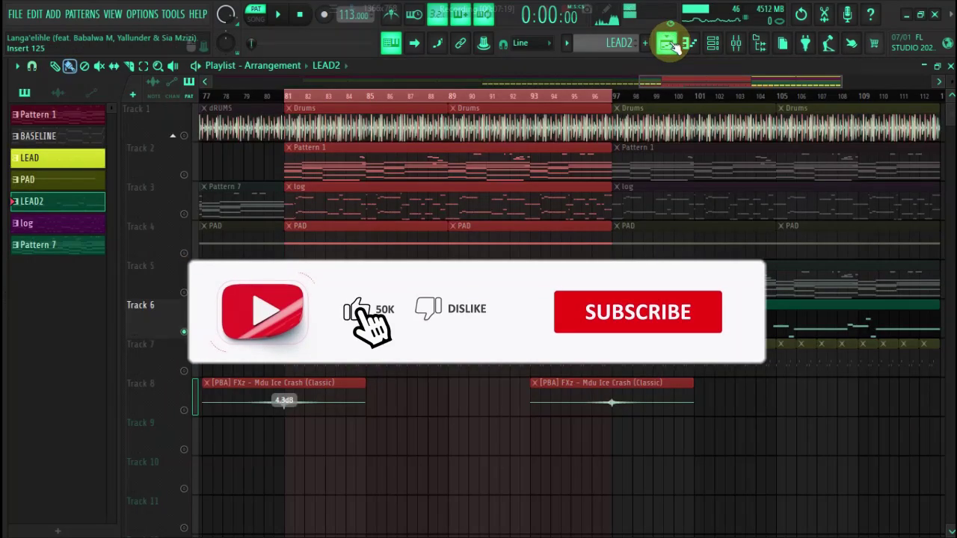
{"action": "left_click", "coordinate": [314, 205]}
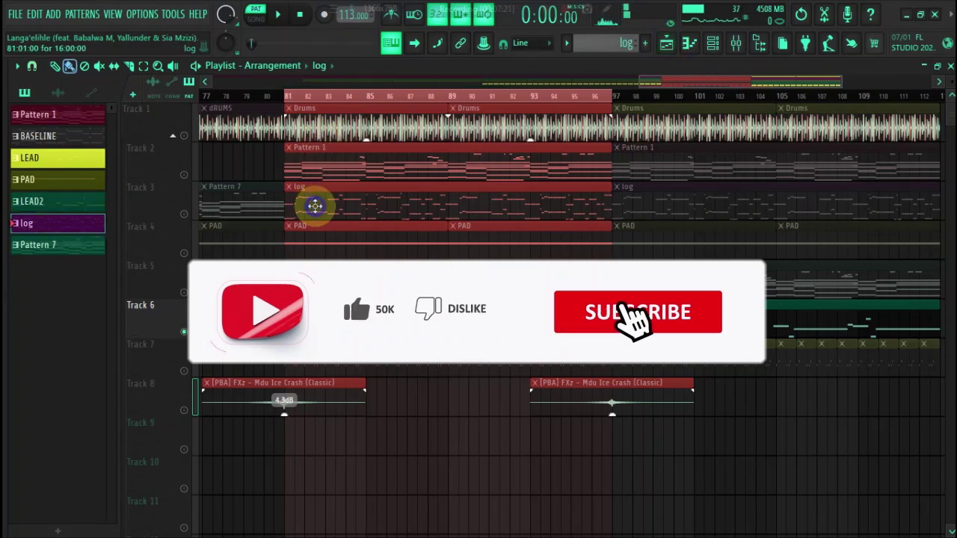
{"action": "left_click", "coordinate": [713, 45]}
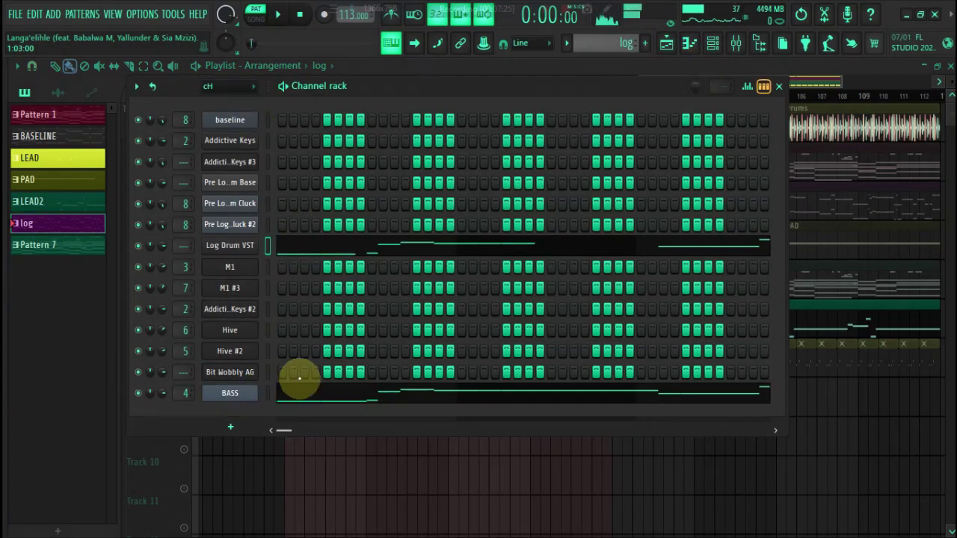
{"action": "left_click", "coordinate": [305, 405]}
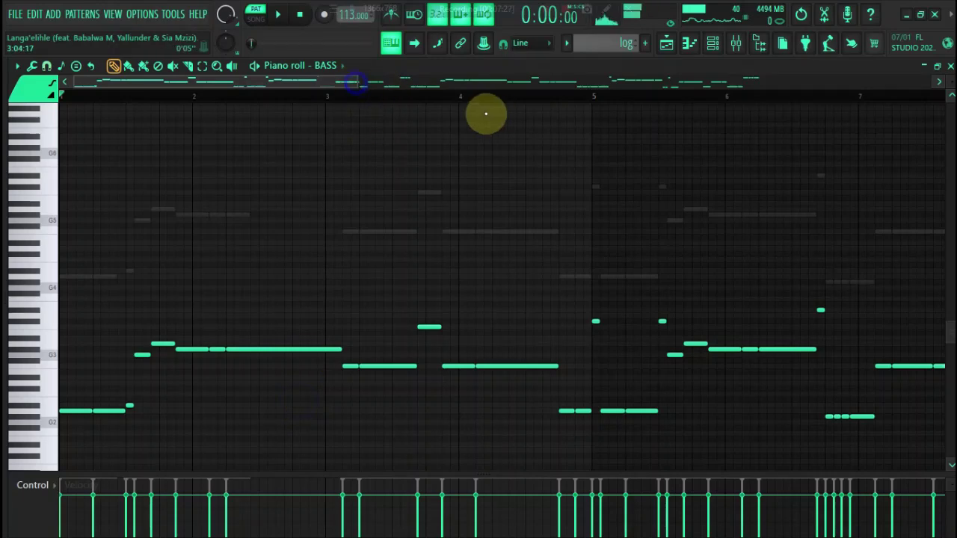
Back in the Playlist, solo Track 1 so only the drums play.
{"action": "left_click", "coordinate": [666, 43]}
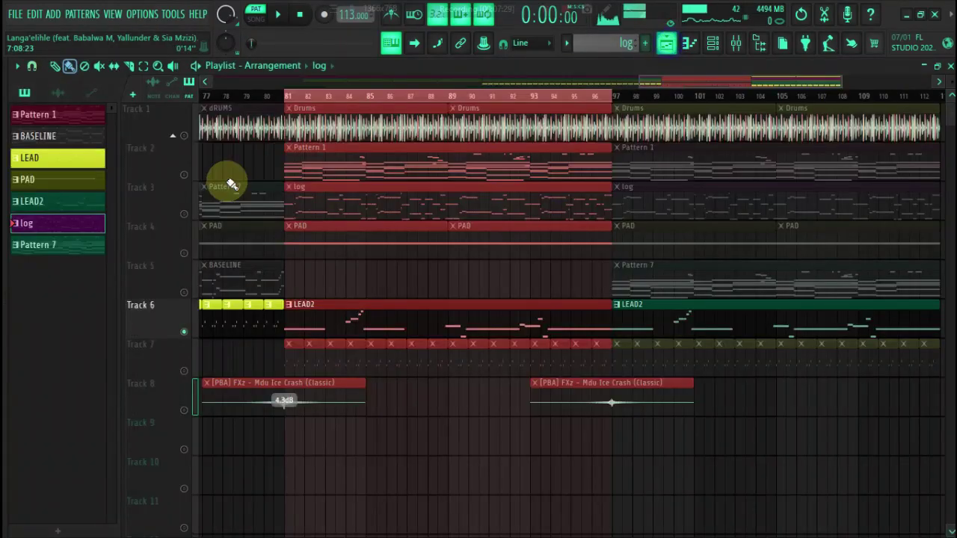
{"action": "right_click", "coordinate": [172, 176]}
{"action": "left_click", "coordinate": [177, 134]}
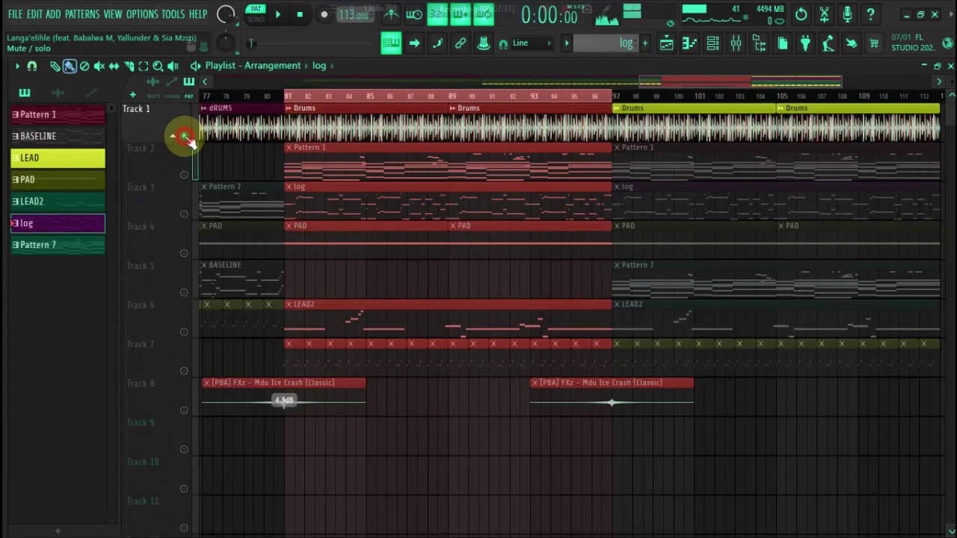